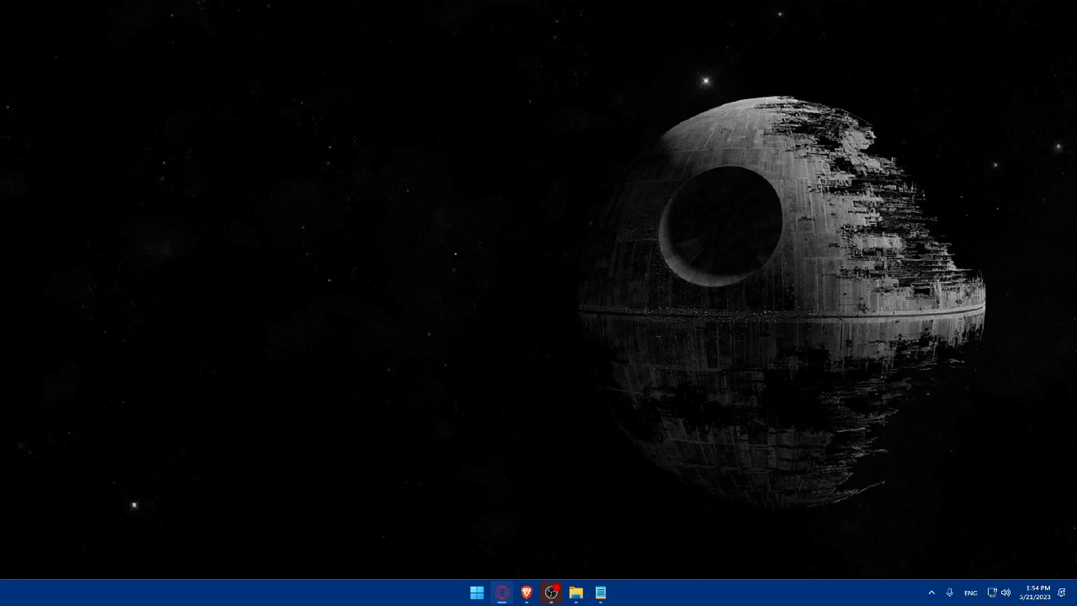
Step: Switch to the Brave browser and open wix.com
{"action": "left_click", "coordinate": [526, 592]}
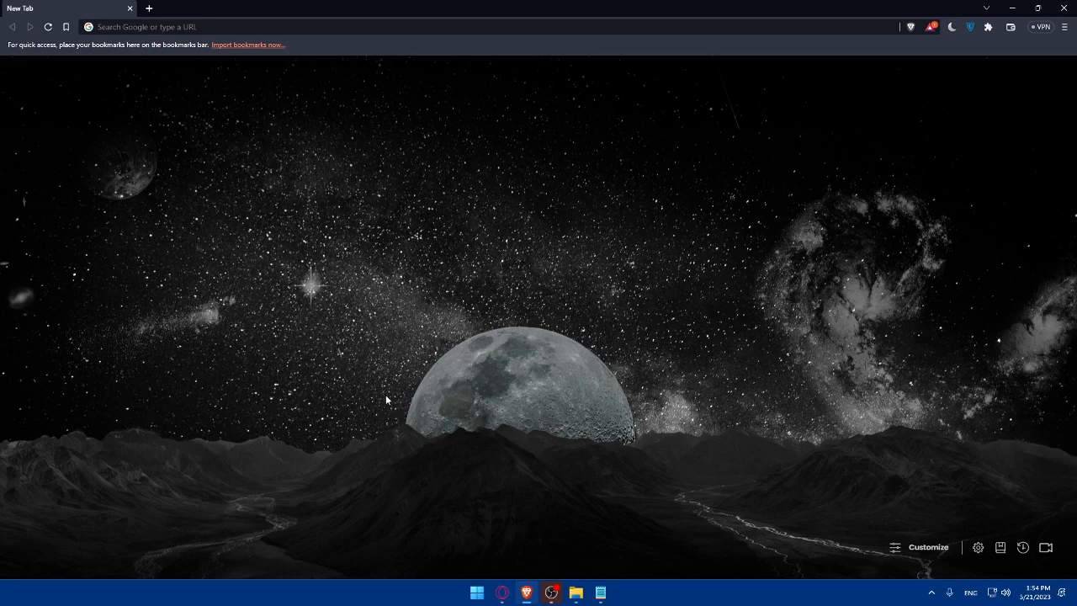
{"action": "left_click", "coordinate": [214, 24]}
{"action": "type", "text": "wix."}
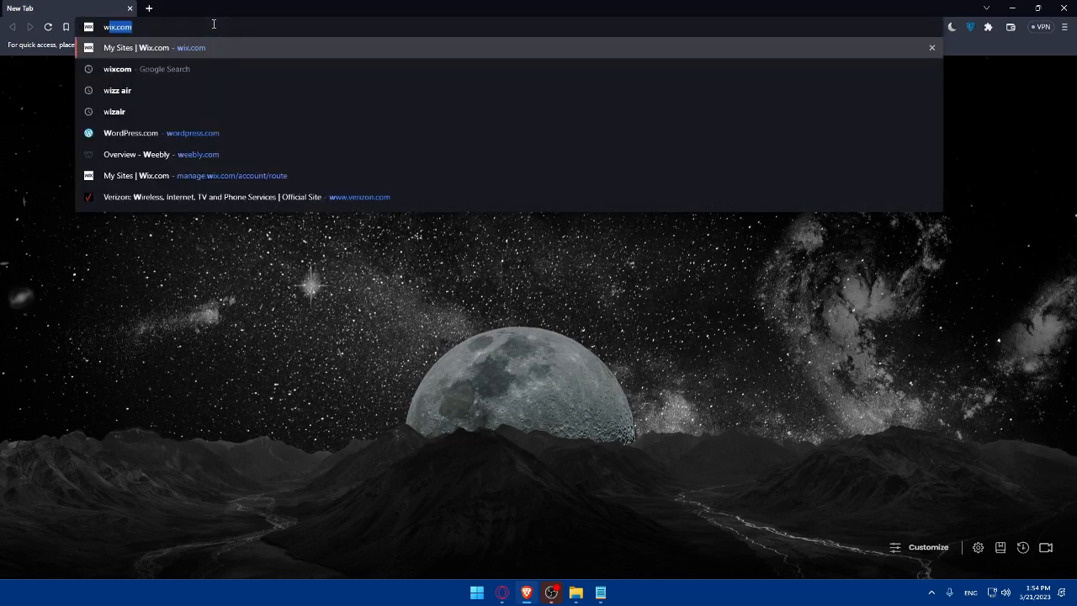
{"action": "type", "text": "com"}
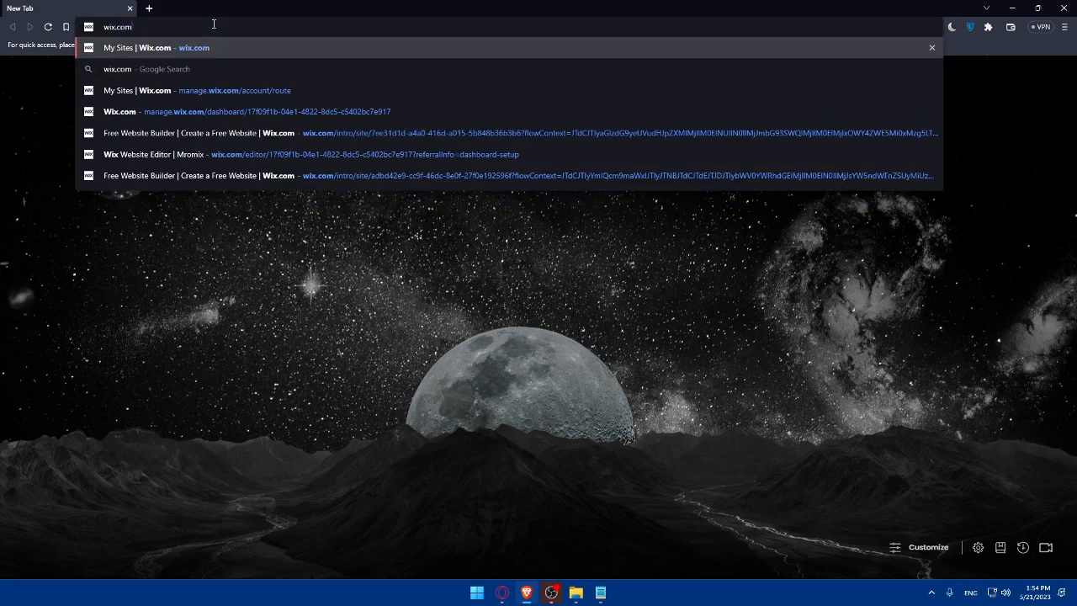
{"action": "key", "text": "Return"}
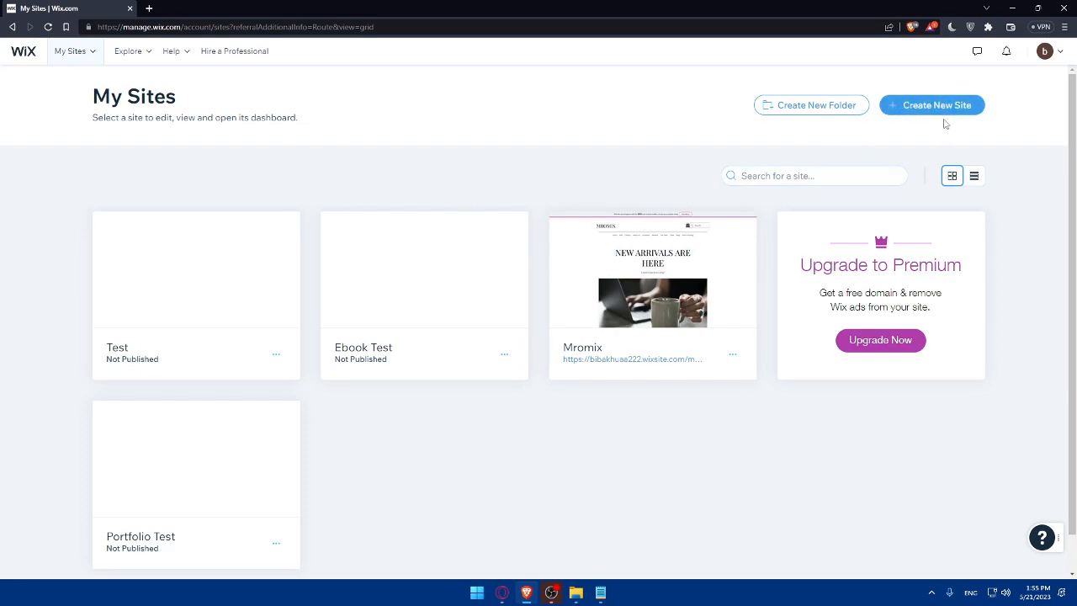
Step: Start creating a new site from the My Sites page
{"action": "left_click", "coordinate": [1046, 52]}
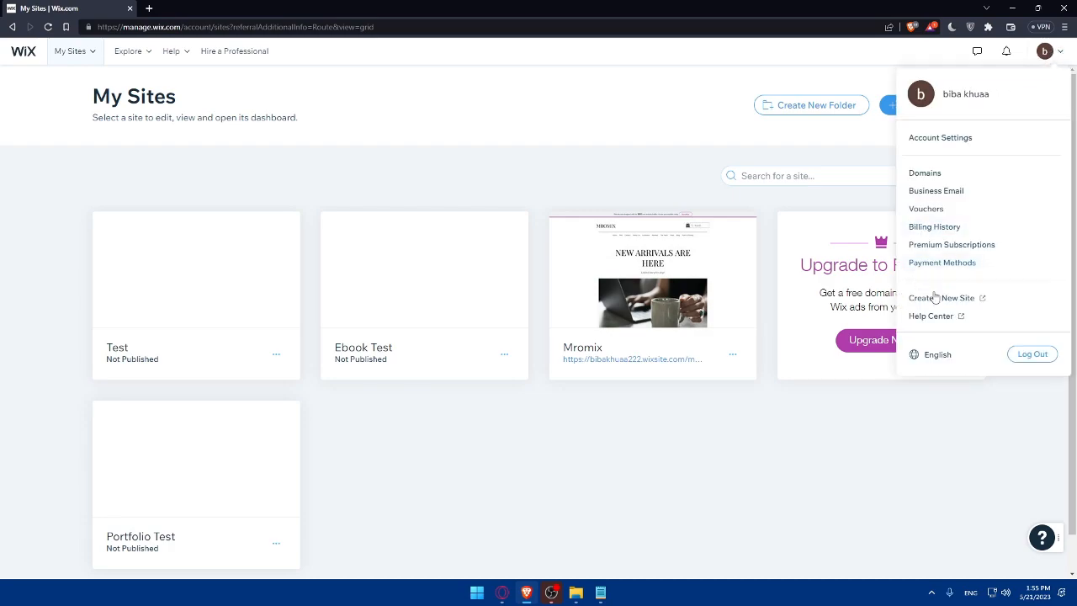
{"action": "left_click", "coordinate": [626, 151]}
{"action": "left_click", "coordinate": [913, 112]}
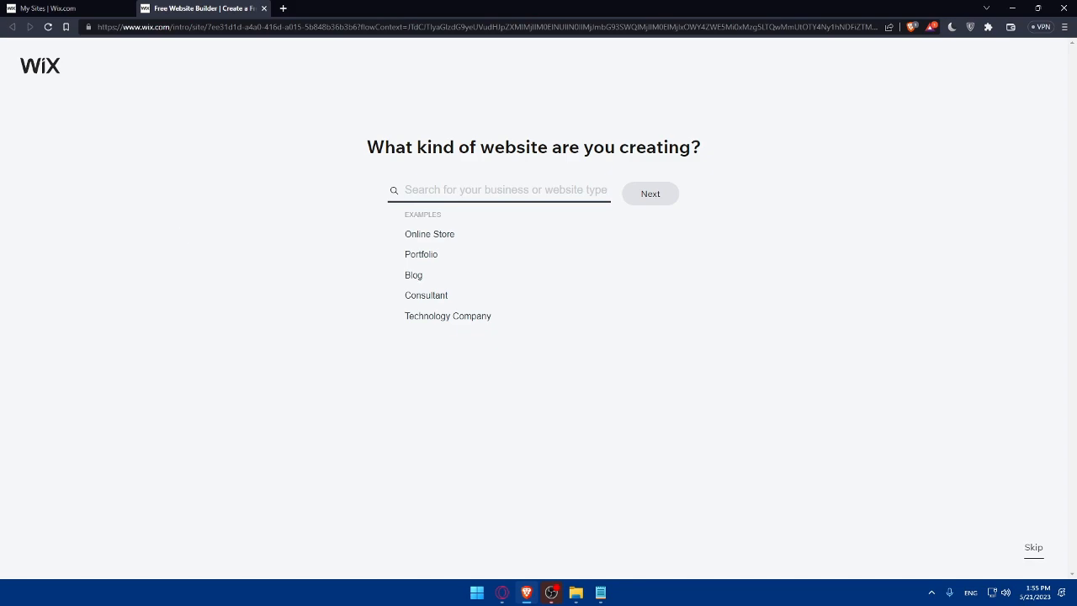
Step: Set the kind of website to Affiliate Marketing Portfolio and continue to the naming page
{"action": "left_click", "coordinate": [431, 189]}
{"action": "type", "text": "affial"}
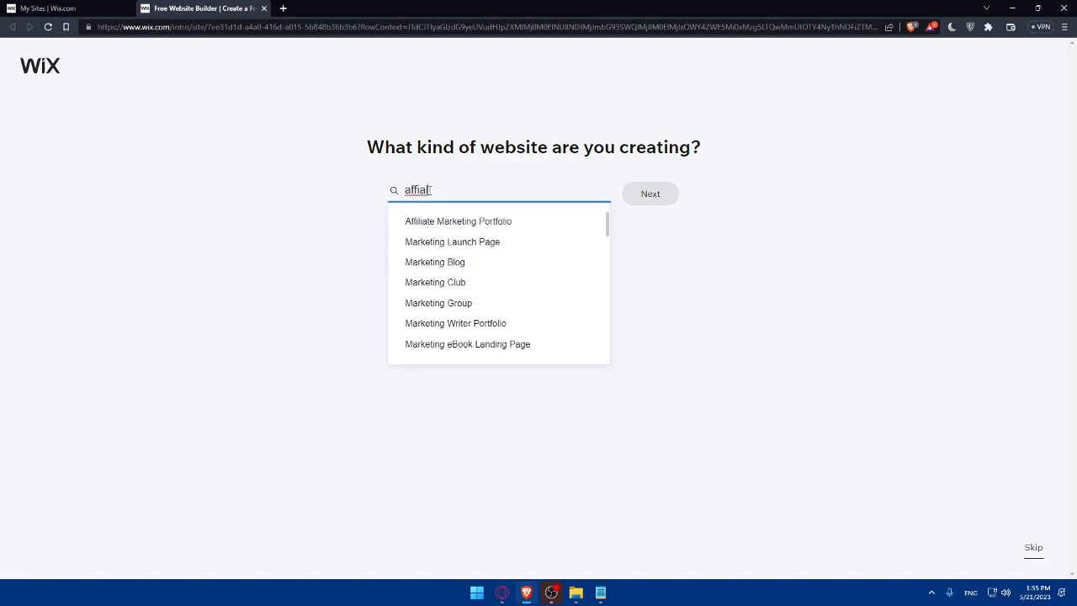
{"action": "type", "text": "iate marketing"}
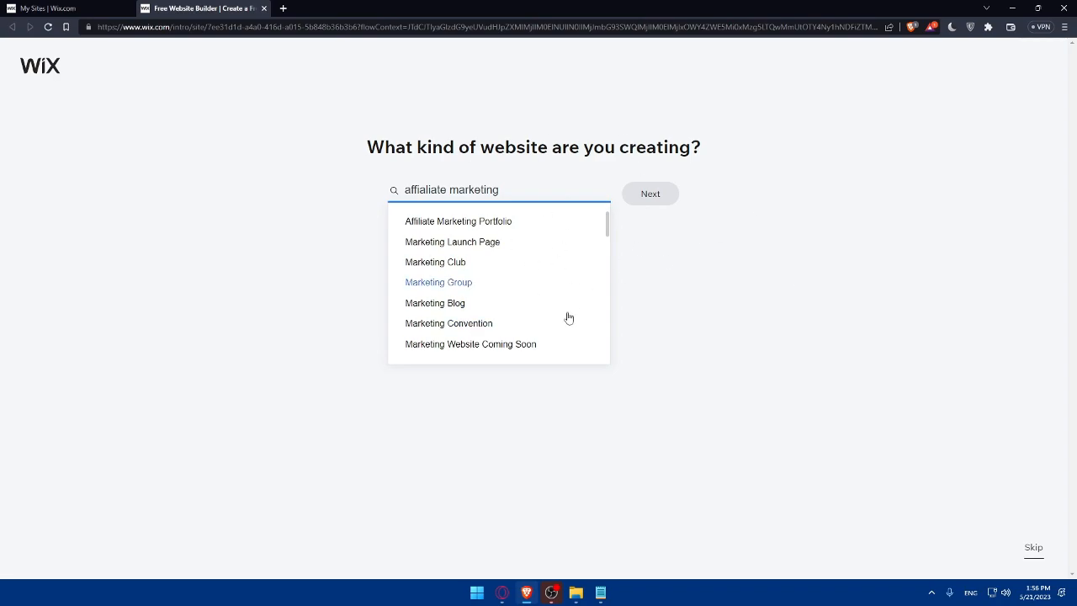
{"action": "left_click", "coordinate": [455, 230]}
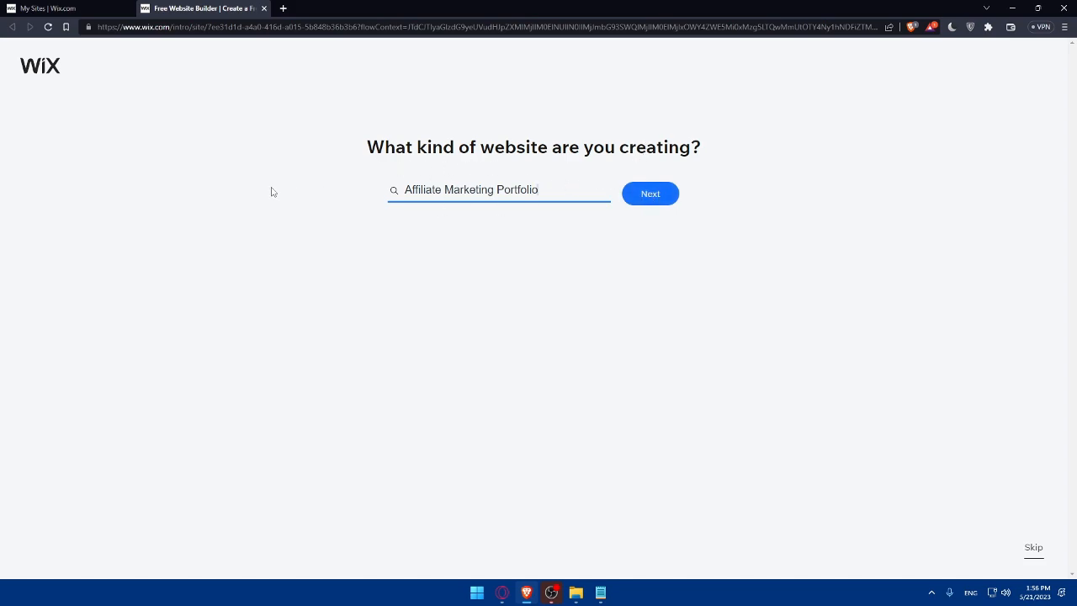
{"action": "left_click", "coordinate": [633, 198]}
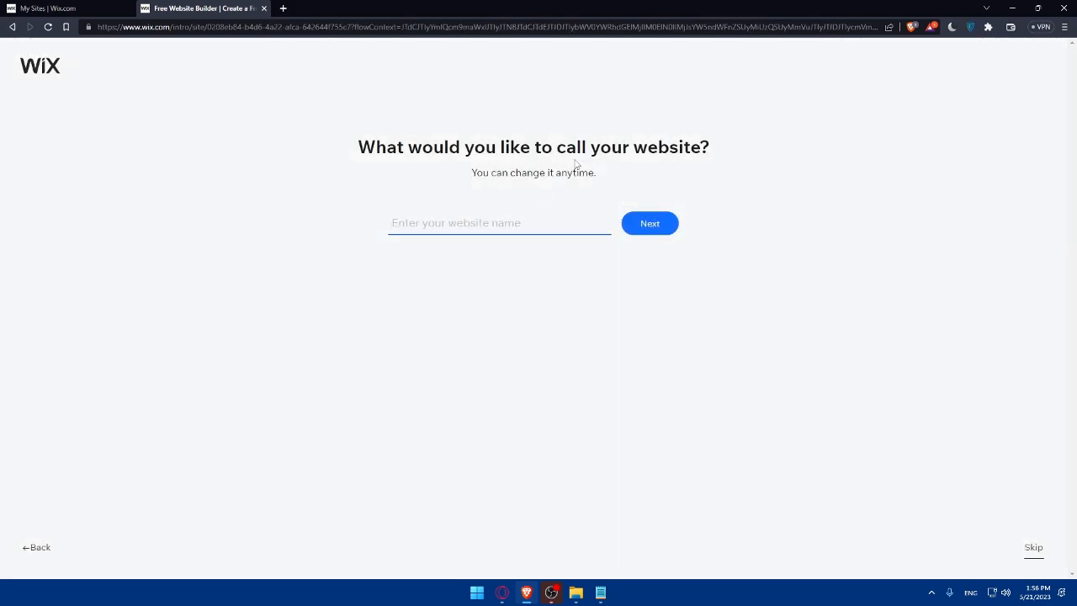
Step: Name the website Test01
{"action": "left_click", "coordinate": [480, 222]}
{"action": "left_click", "coordinate": [398, 281]}
{"action": "left_click", "coordinate": [420, 226]}
{"action": "type", "text": "TESst"}
{"action": "left_click_drag", "start_coordinate": [452, 223], "coordinate": [359, 242]}
{"action": "left_click", "coordinate": [394, 302]}
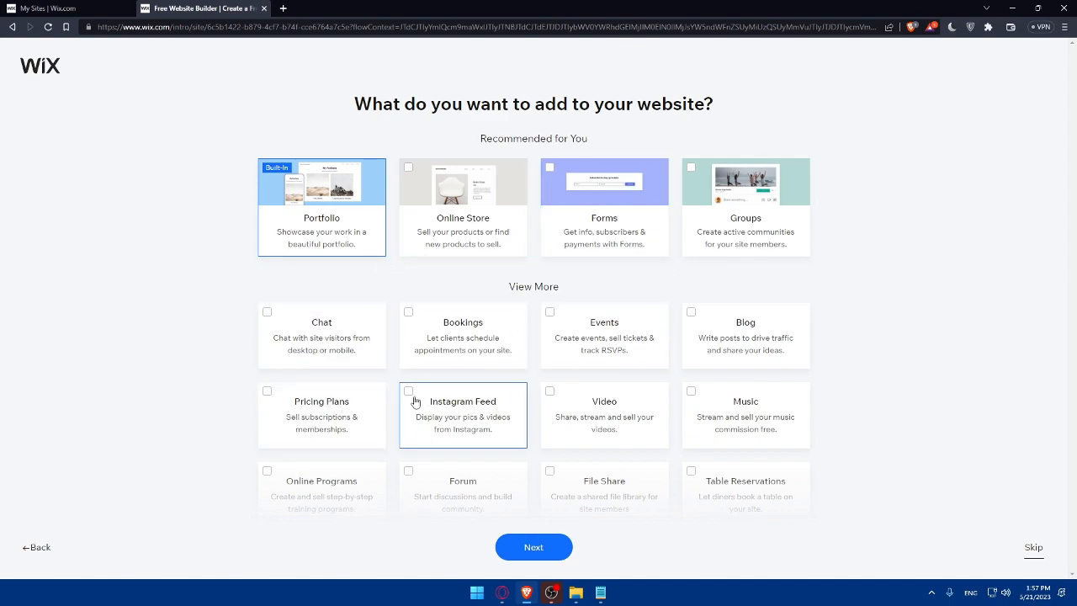
Step: Review the available website features, select Forms and proceed to the design choices
{"action": "scroll", "coordinate": [501, 402], "scroll_direction": "down", "scroll_amount": 3}
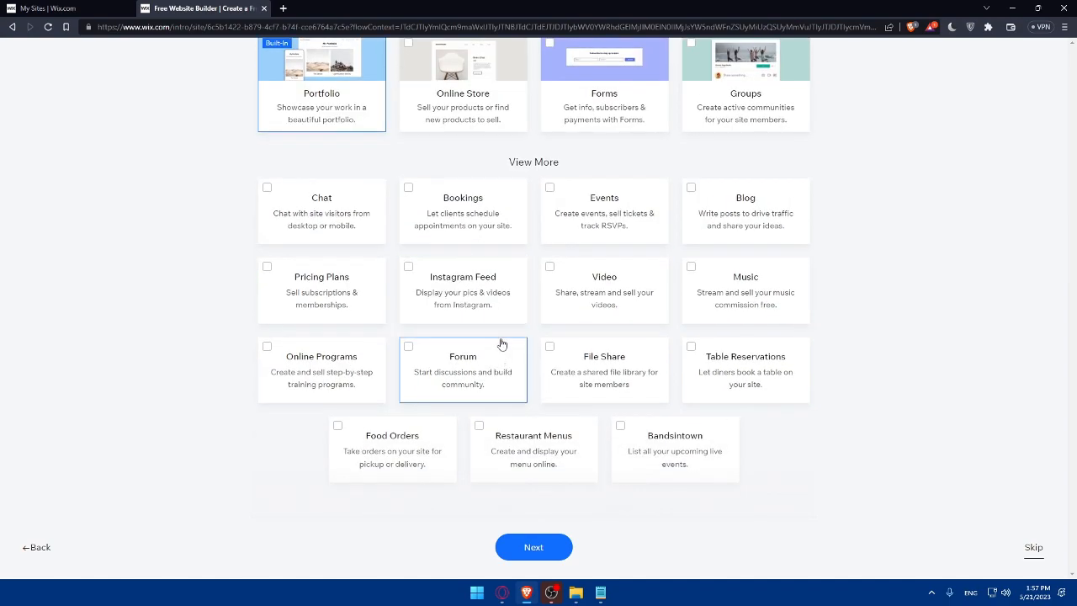
{"action": "scroll", "coordinate": [501, 343], "scroll_direction": "up", "scroll_amount": 3}
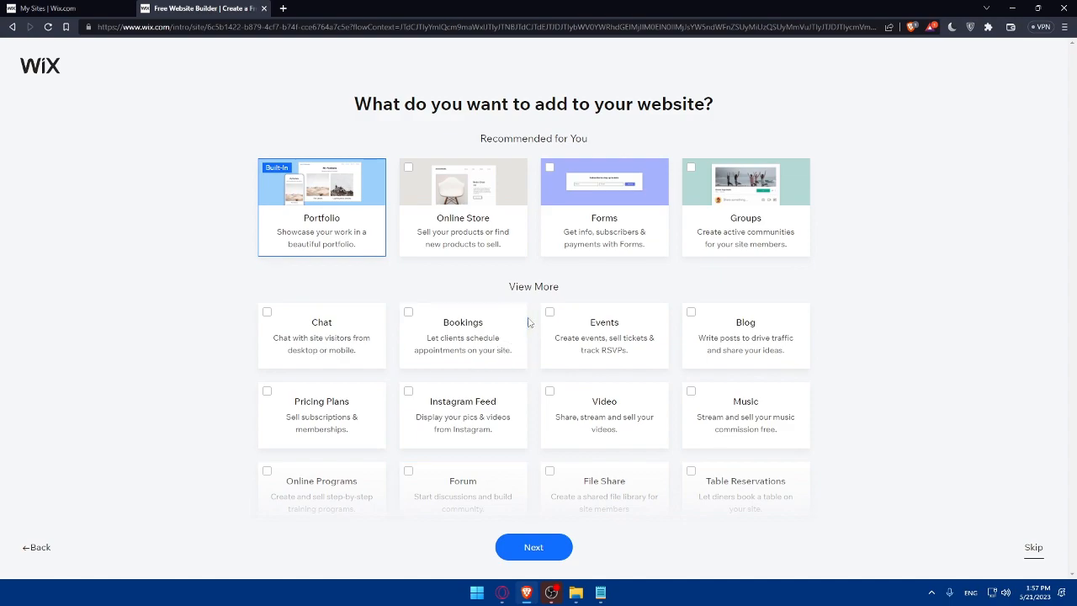
{"action": "scroll", "coordinate": [556, 363], "scroll_direction": "down", "scroll_amount": 3}
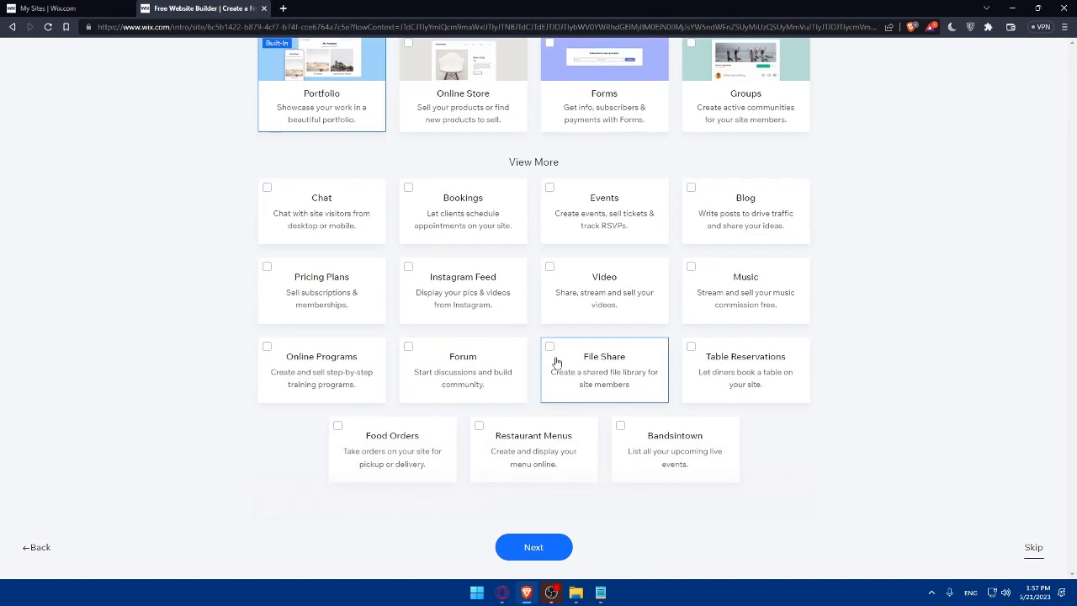
{"action": "scroll", "coordinate": [557, 363], "scroll_direction": "up", "scroll_amount": 3}
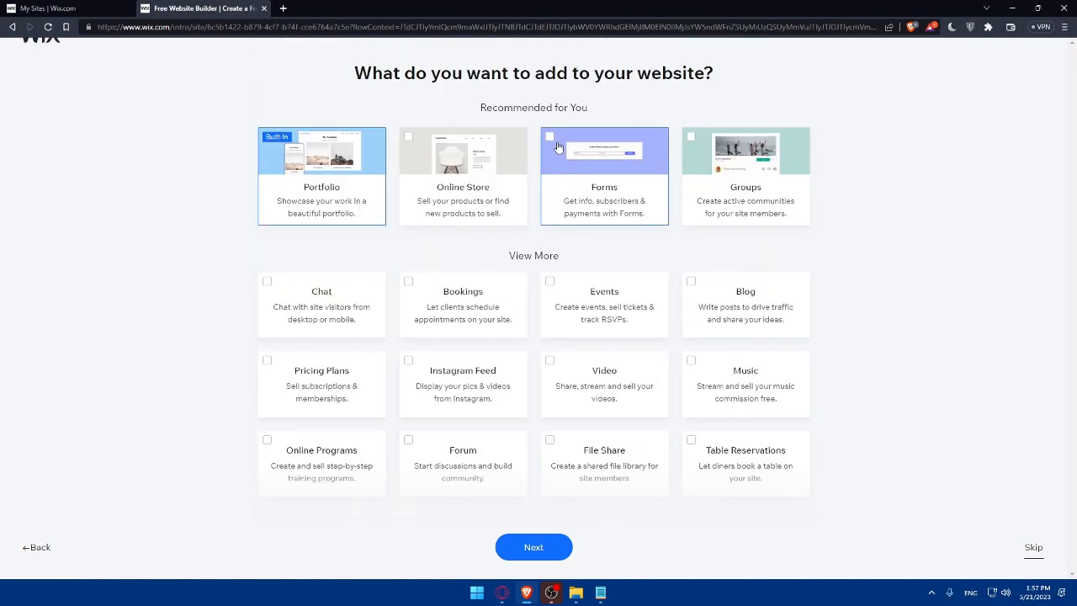
{"action": "left_click", "coordinate": [553, 145]}
{"action": "left_click", "coordinate": [1033, 547]}
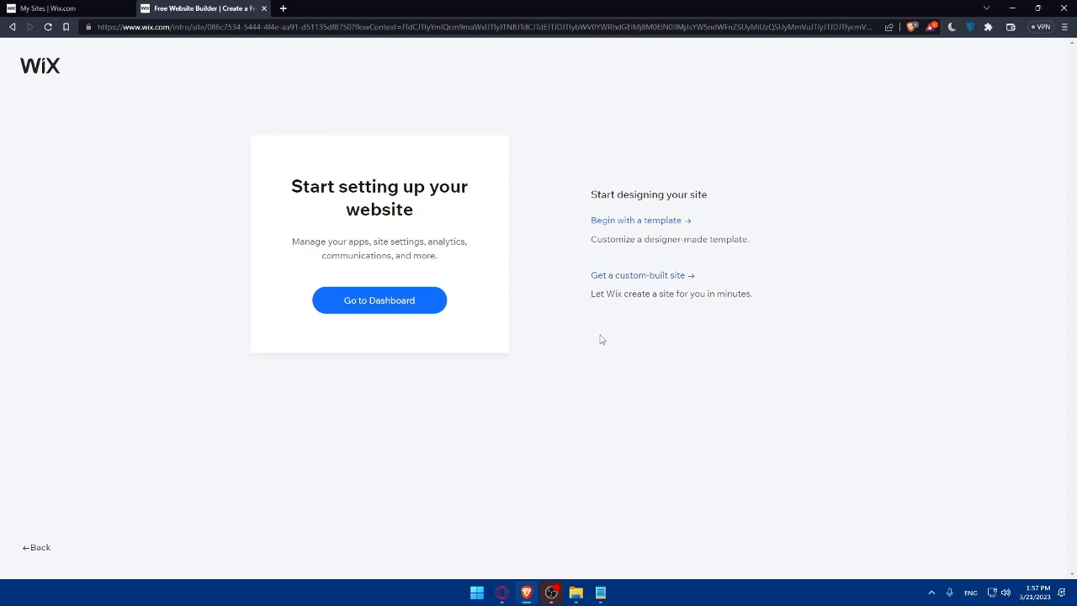
Step: Choose to get a custom-built site and upload a PNG logo image from the Downloads folder
{"action": "left_click", "coordinate": [661, 281]}
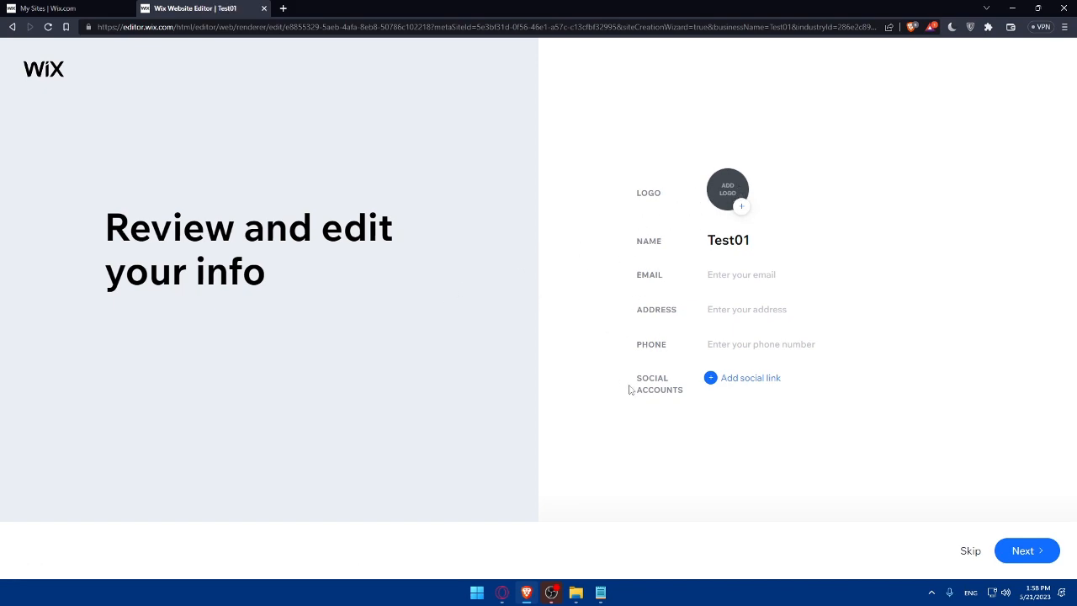
{"action": "left_click", "coordinate": [743, 207]}
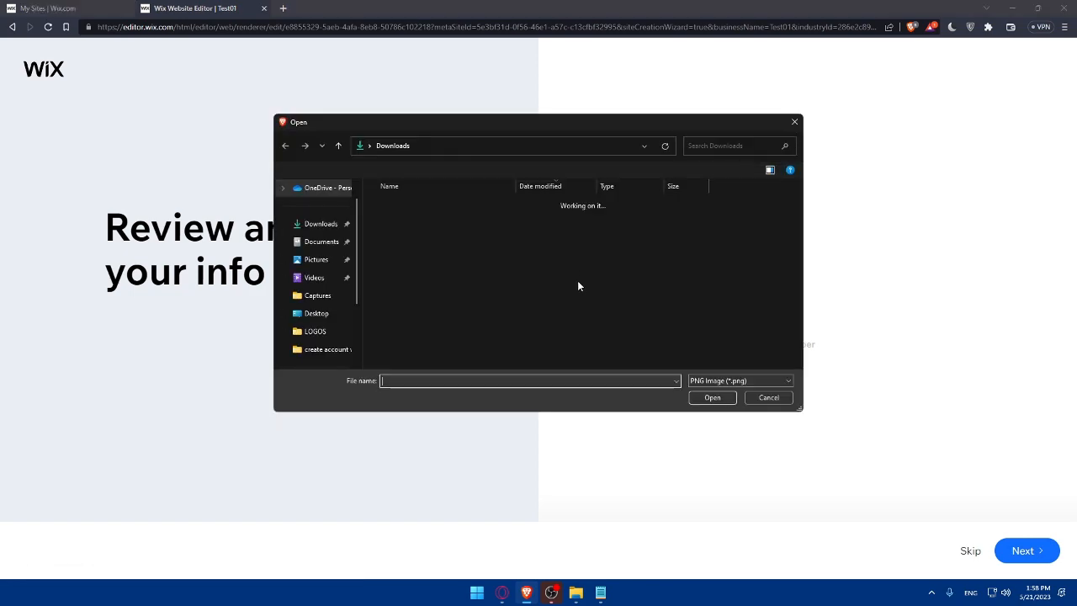
{"action": "double_click", "coordinate": [471, 269]}
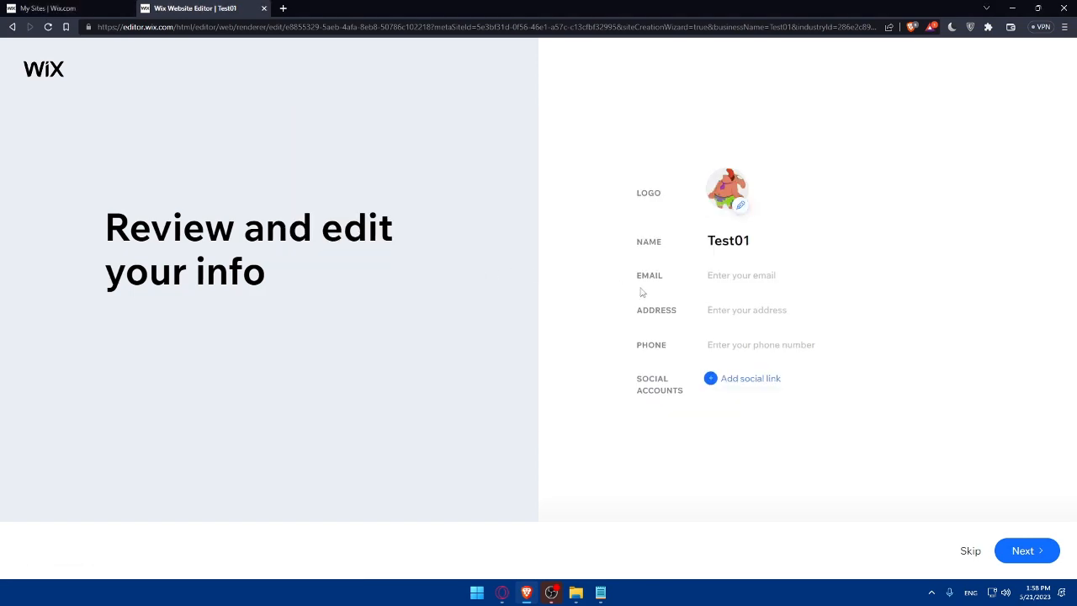
Step: Fill in the site's contact e-mail, address and phone number with the saved autofill entries
{"action": "left_click_drag", "start_coordinate": [751, 243], "coordinate": [699, 245]}
{"action": "left_click", "coordinate": [752, 276]}
{"action": "left_click", "coordinate": [785, 294]}
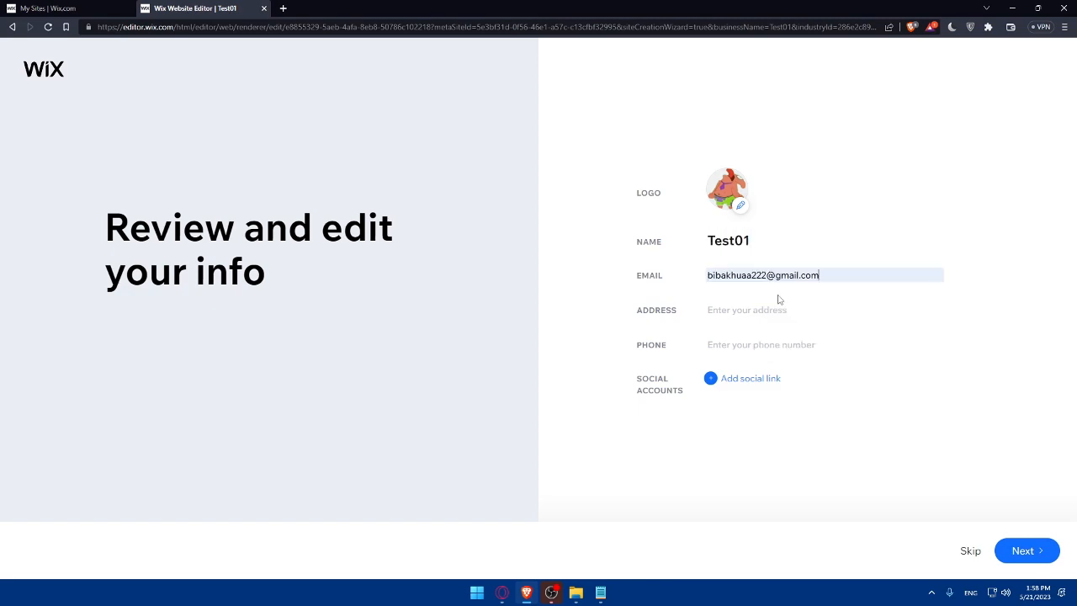
{"action": "left_click_drag", "start_coordinate": [861, 278], "coordinate": [884, 290]}
{"action": "left_click", "coordinate": [791, 309]}
{"action": "left_click", "coordinate": [802, 335]}
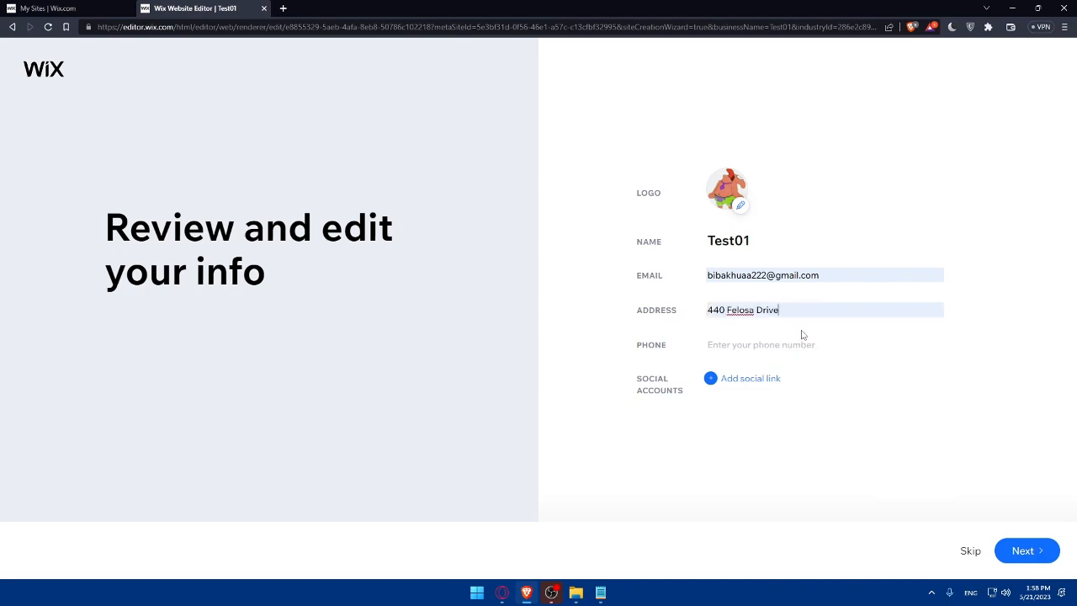
{"action": "left_click", "coordinate": [749, 348]}
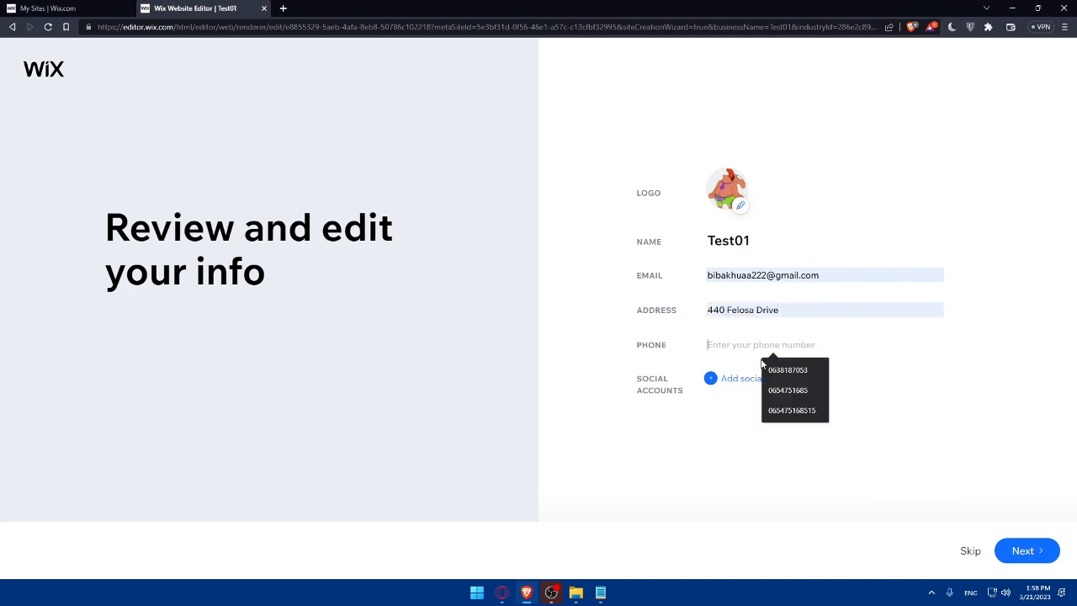
{"action": "left_click", "coordinate": [785, 411]}
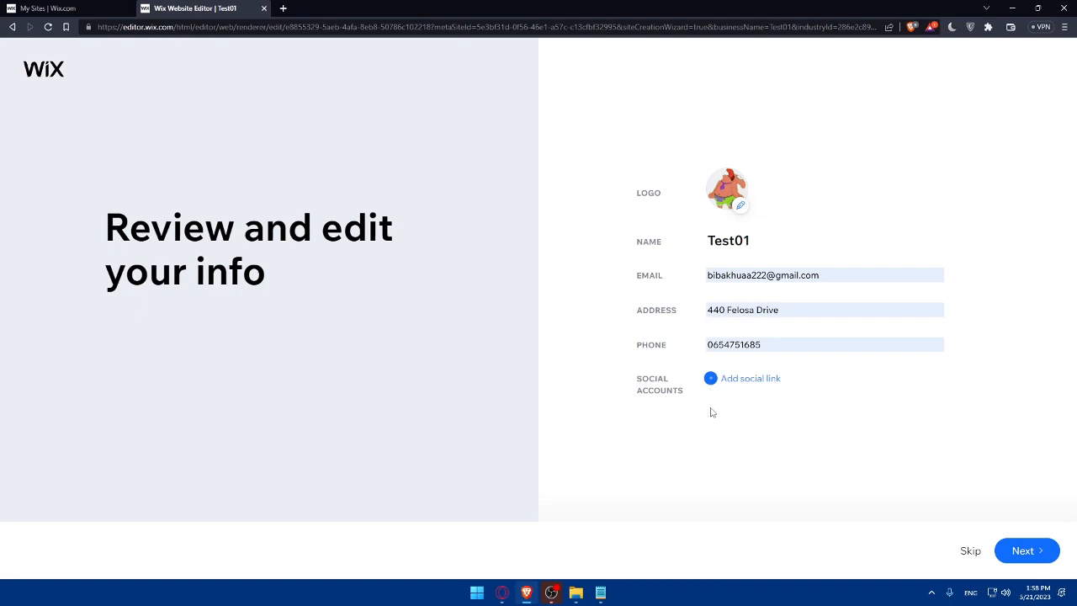
{"action": "left_click", "coordinate": [711, 380]}
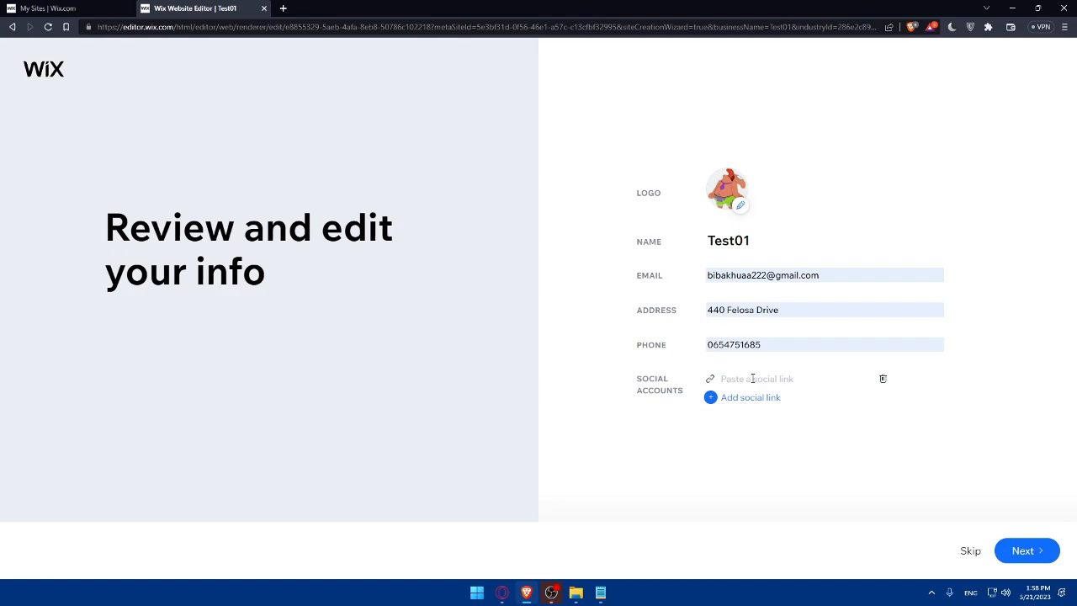
{"action": "type", "text": "www.instagram.com/"}
{"action": "type", "text": "test"}
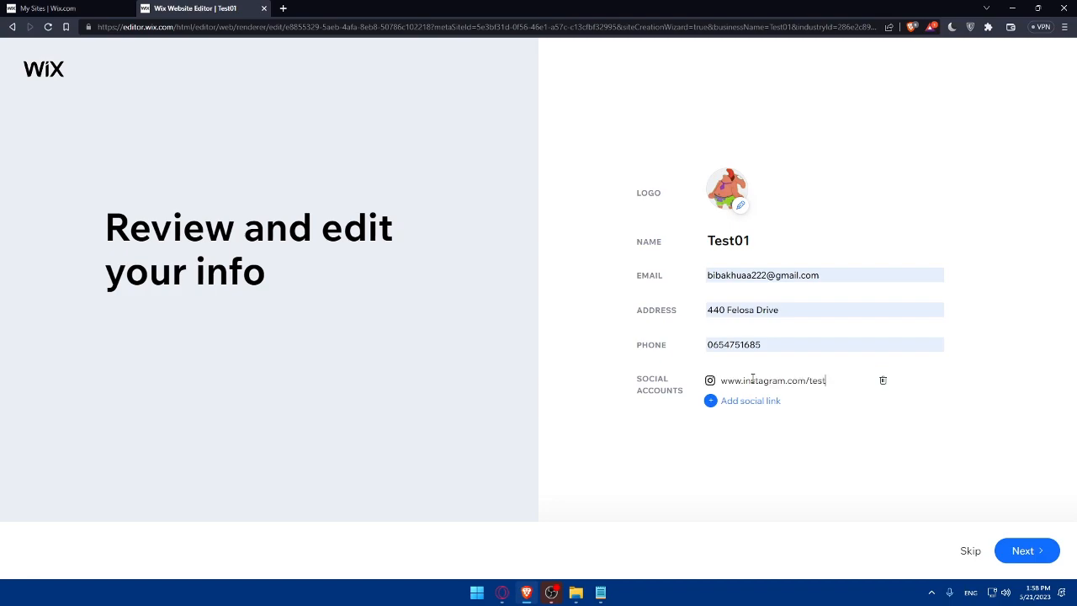
{"action": "left_click", "coordinate": [716, 495]}
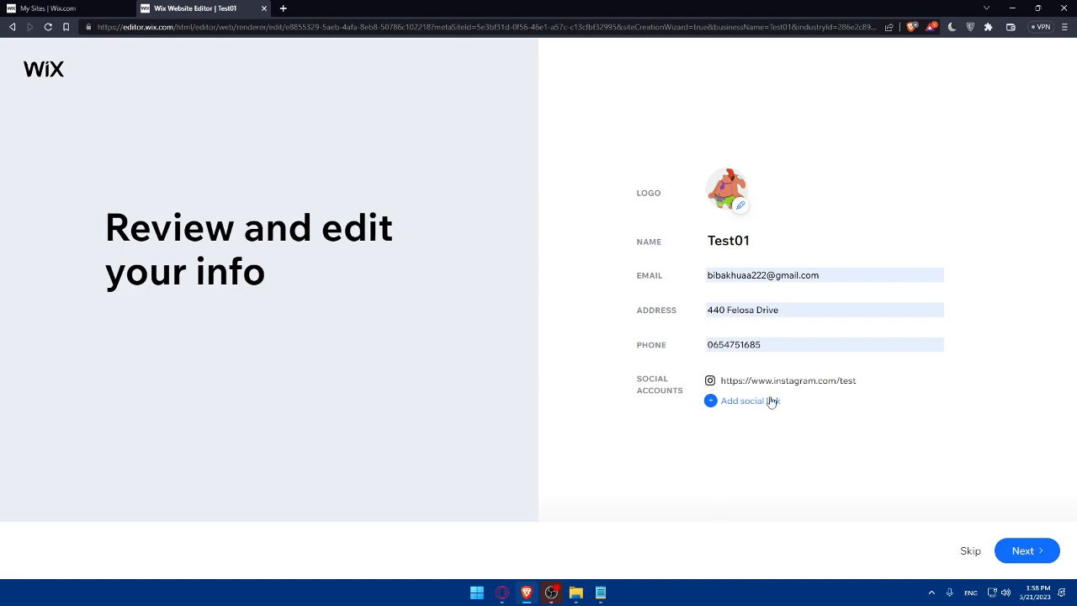
{"action": "mouse_move", "coordinate": [840, 375]}
{"action": "left_click", "coordinate": [712, 402]}
{"action": "type", "text": "w"}
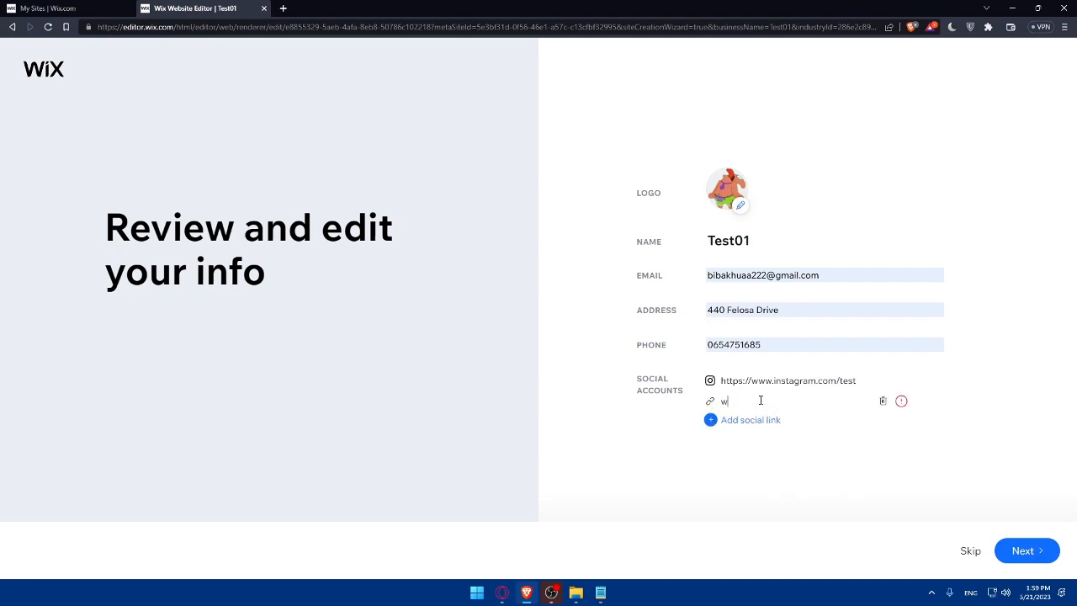
{"action": "type", "text": "ww.facebook/test"}
{"action": "left_click", "coordinate": [811, 458]}
{"action": "left_click_drag", "start_coordinate": [844, 404], "coordinate": [705, 402]}
{"action": "left_click", "coordinate": [883, 401]}
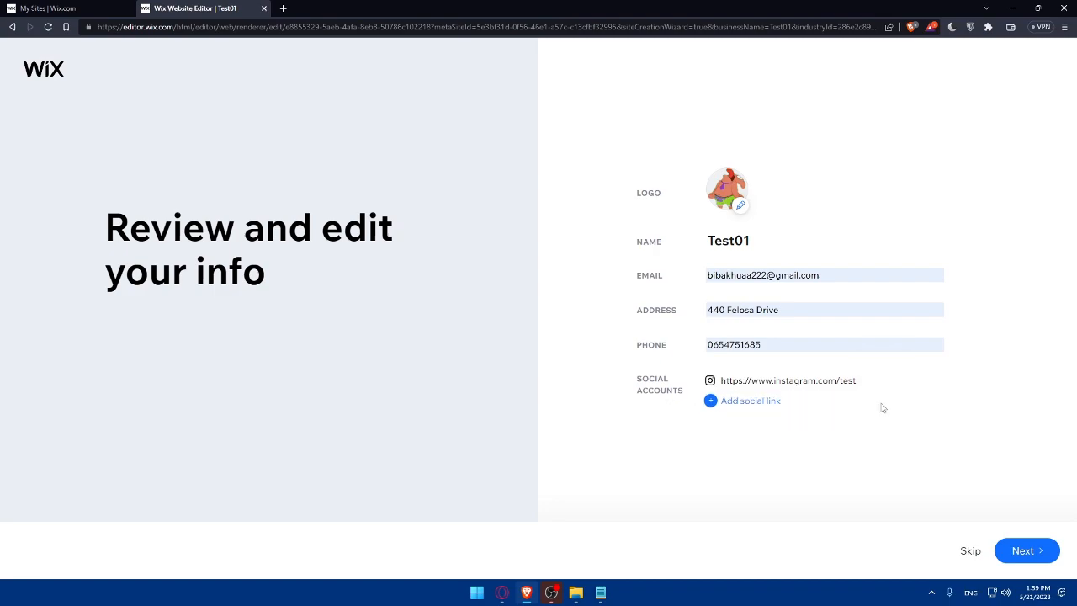
Step: Accept the site info, then choose the Serene theme and the dark homepage design titled "Introducing Test01"
{"action": "left_click", "coordinate": [1025, 552]}
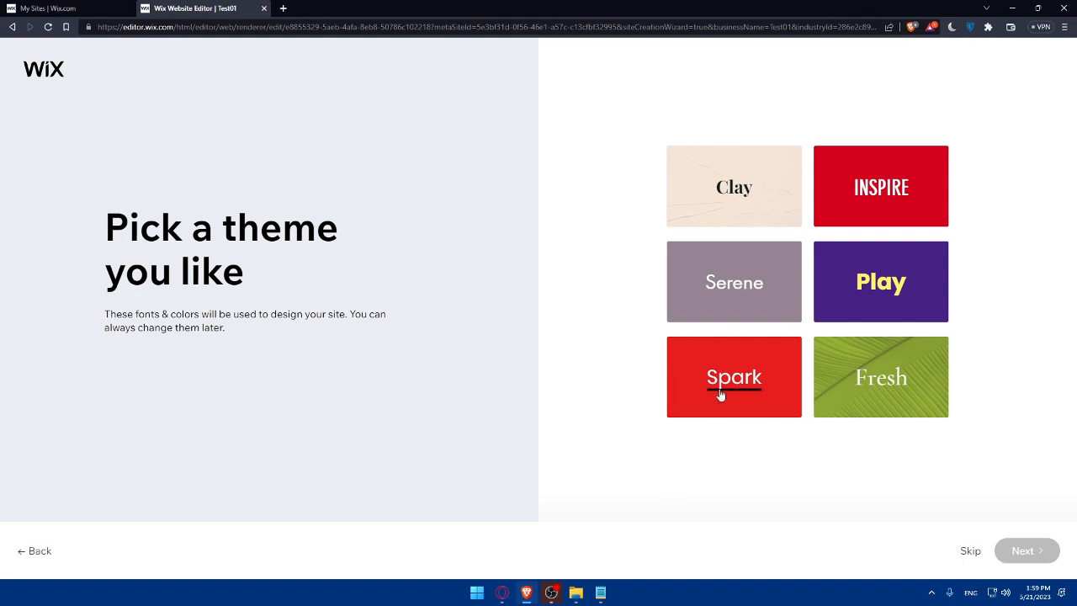
{"action": "left_click", "coordinate": [762, 284]}
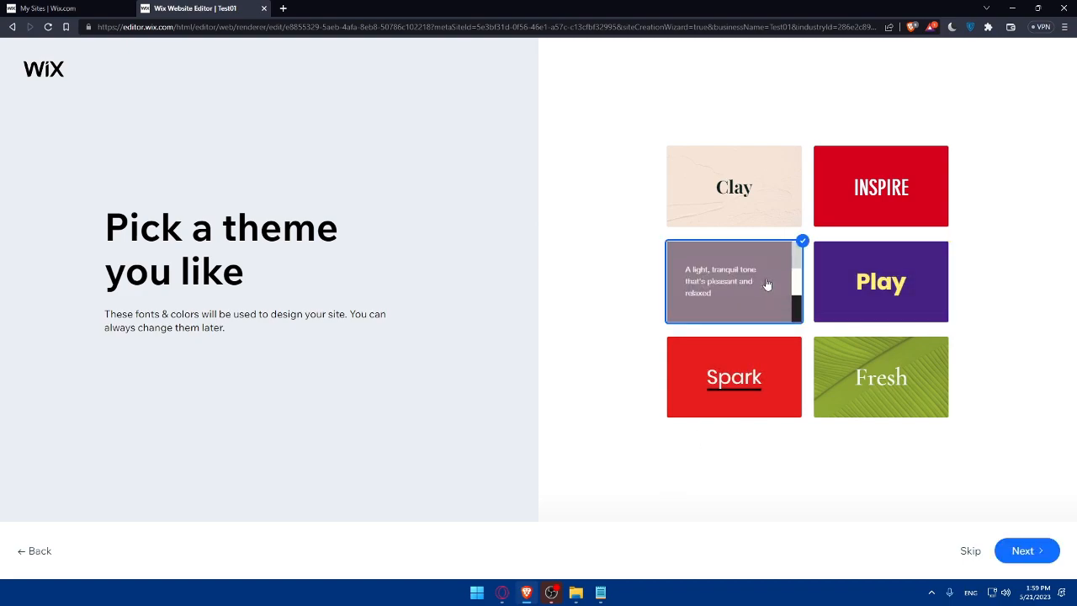
{"action": "left_click", "coordinate": [1031, 550]}
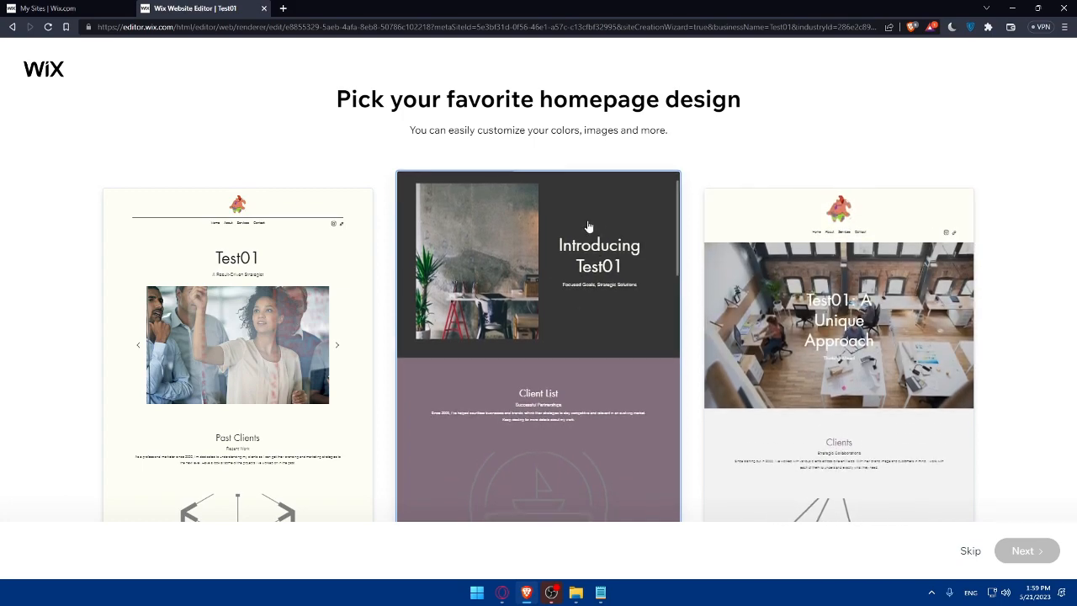
{"action": "left_click", "coordinate": [597, 227]}
{"action": "left_click", "coordinate": [1023, 554]}
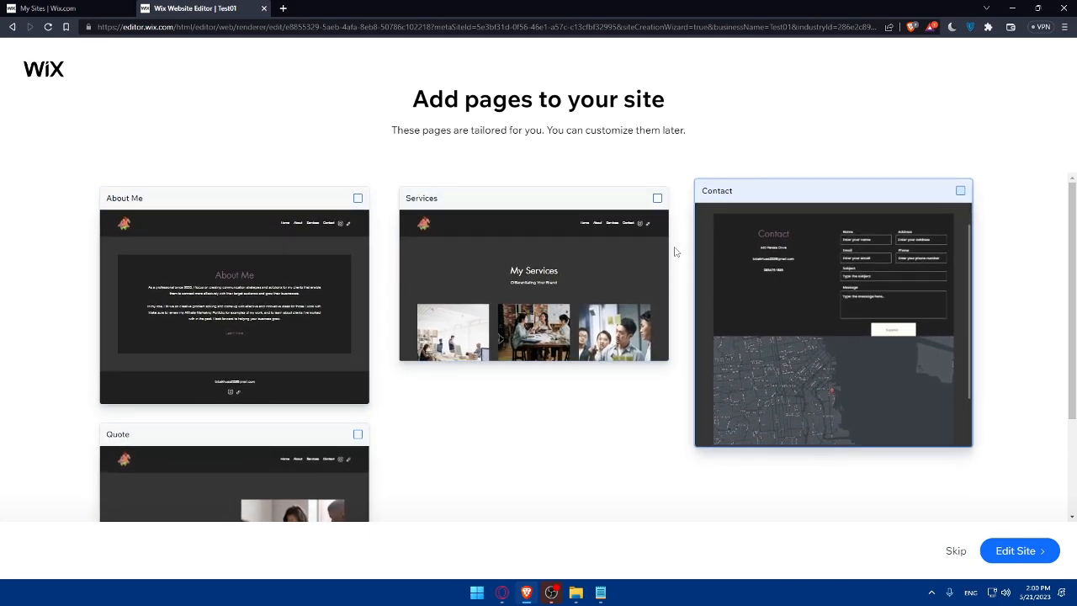
Step: Add the Contact and About Me pages to the site and open it in the editor
{"action": "left_click", "coordinate": [777, 275]}
{"action": "left_click", "coordinate": [313, 277]}
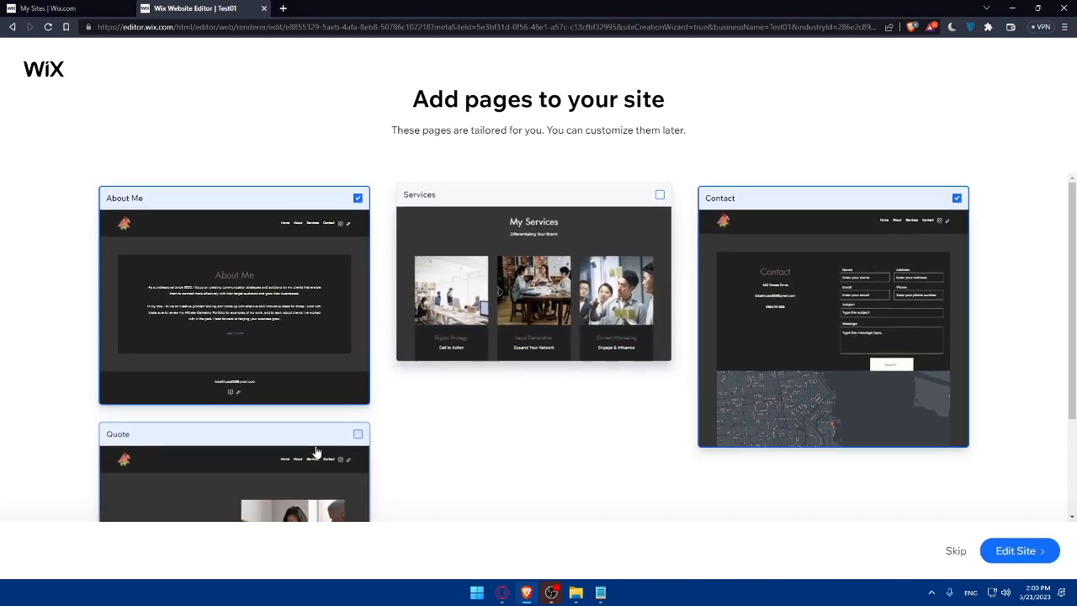
{"action": "scroll", "coordinate": [404, 362], "scroll_direction": "down", "scroll_amount": 2}
{"action": "scroll", "coordinate": [539, 311], "scroll_direction": "up", "scroll_amount": 2}
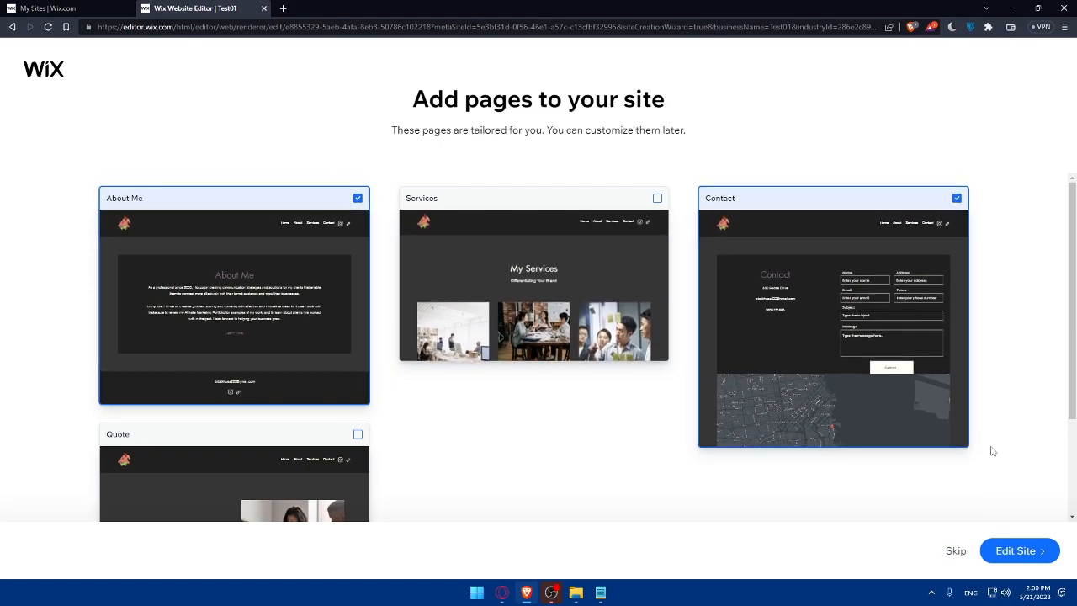
{"action": "left_click", "coordinate": [1020, 547]}
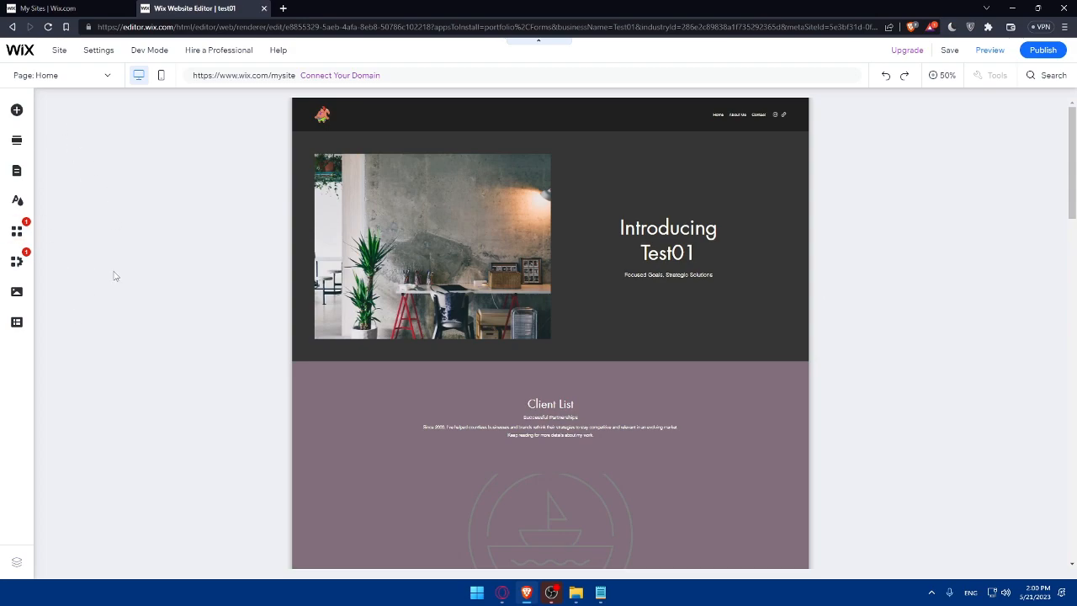
Step: Look through the addable elements, including the My Designs and Image categories, and return to the top of the home page
{"action": "left_click", "coordinate": [20, 113]}
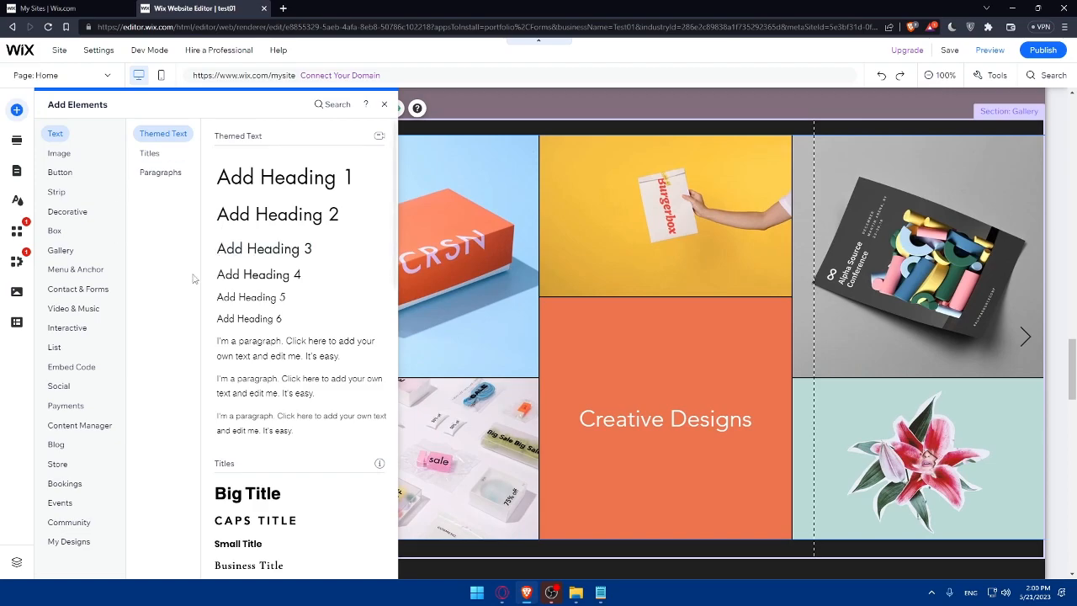
{"action": "left_click", "coordinate": [61, 541]}
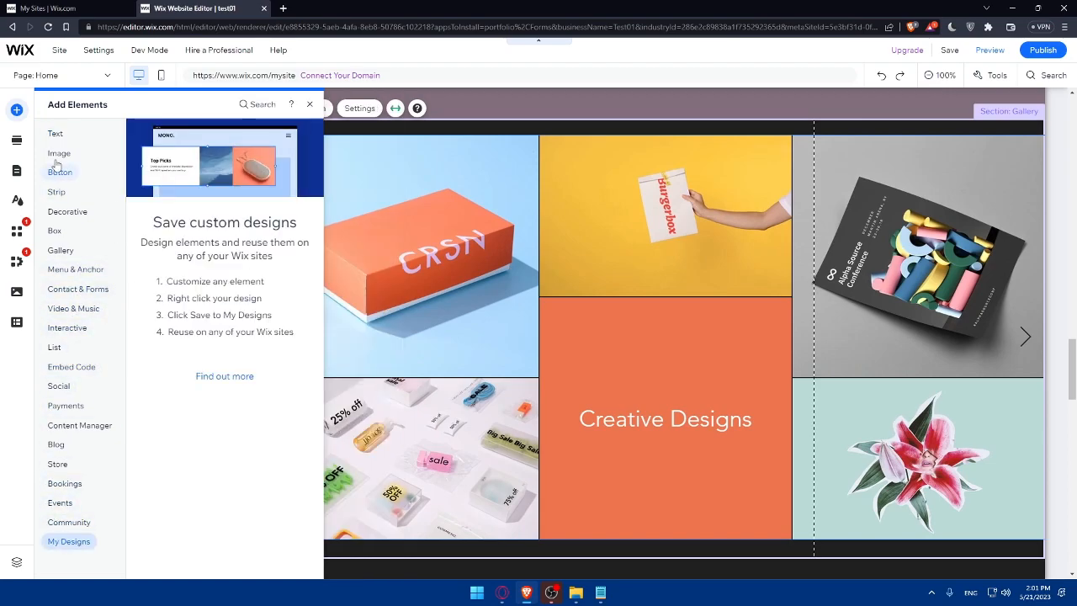
{"action": "left_click", "coordinate": [59, 153]}
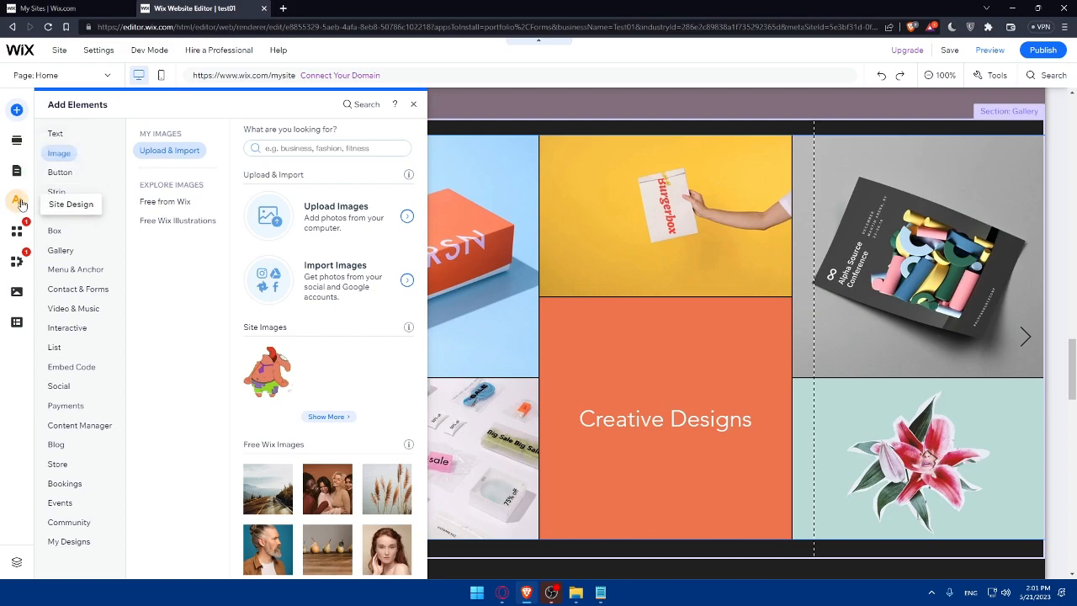
{"action": "left_click", "coordinate": [488, 93]}
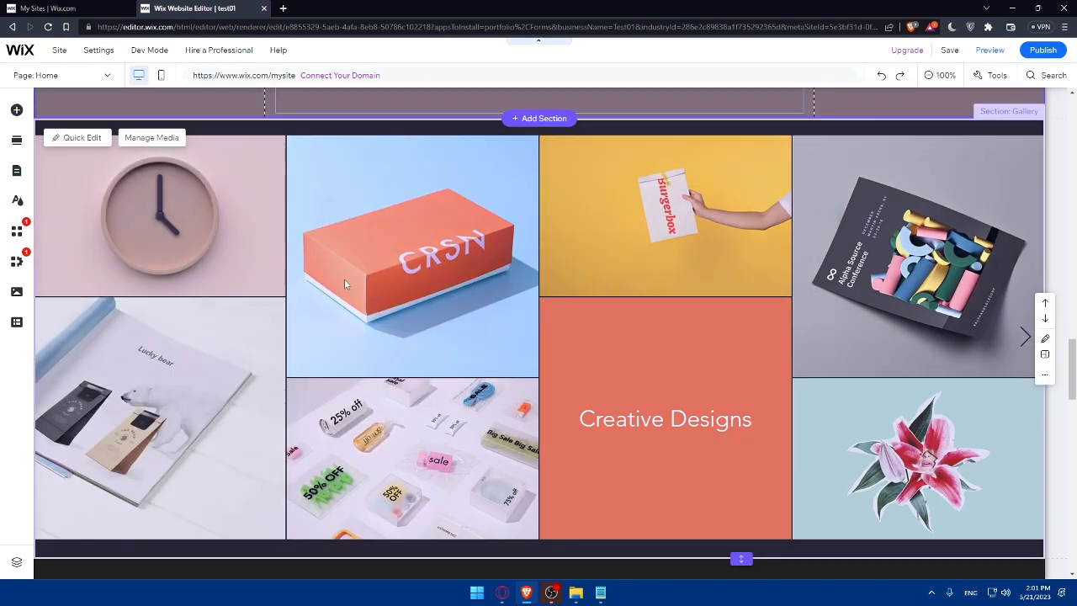
{"action": "scroll", "coordinate": [344, 279], "scroll_direction": "up", "scroll_amount": 5}
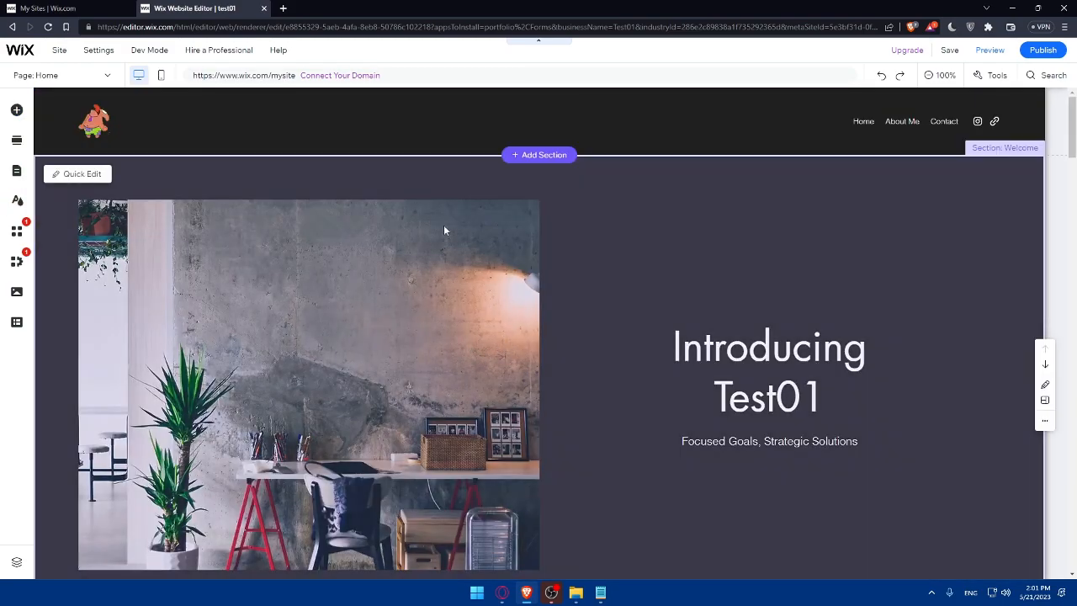
Step: Review the mobile version of the home page, from the Welcome section through the Client List section
{"action": "left_click", "coordinate": [606, 136]}
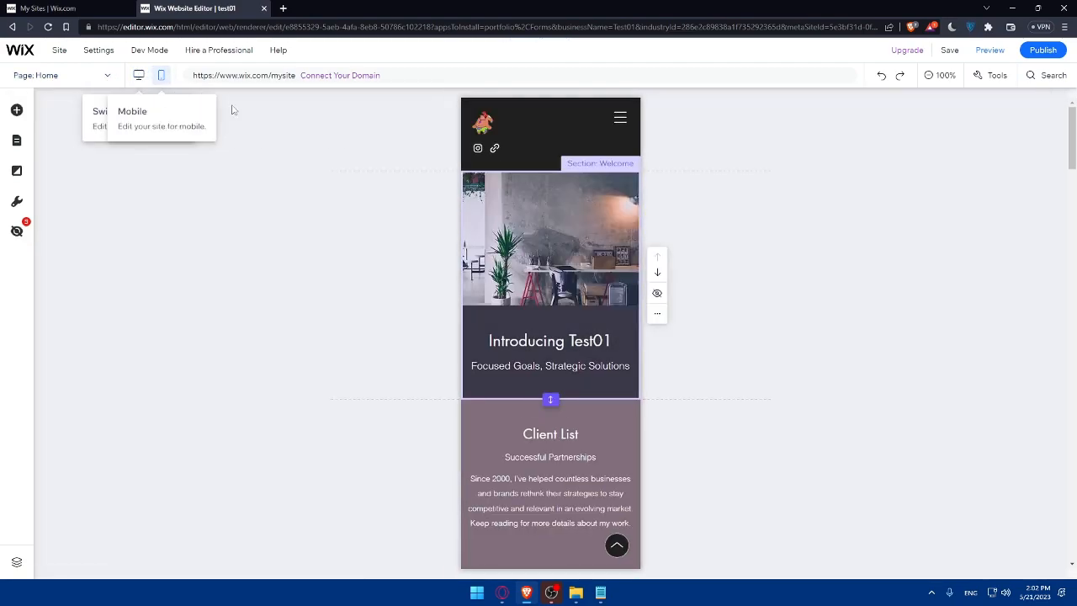
{"action": "scroll", "coordinate": [612, 310], "scroll_direction": "down", "scroll_amount": 3}
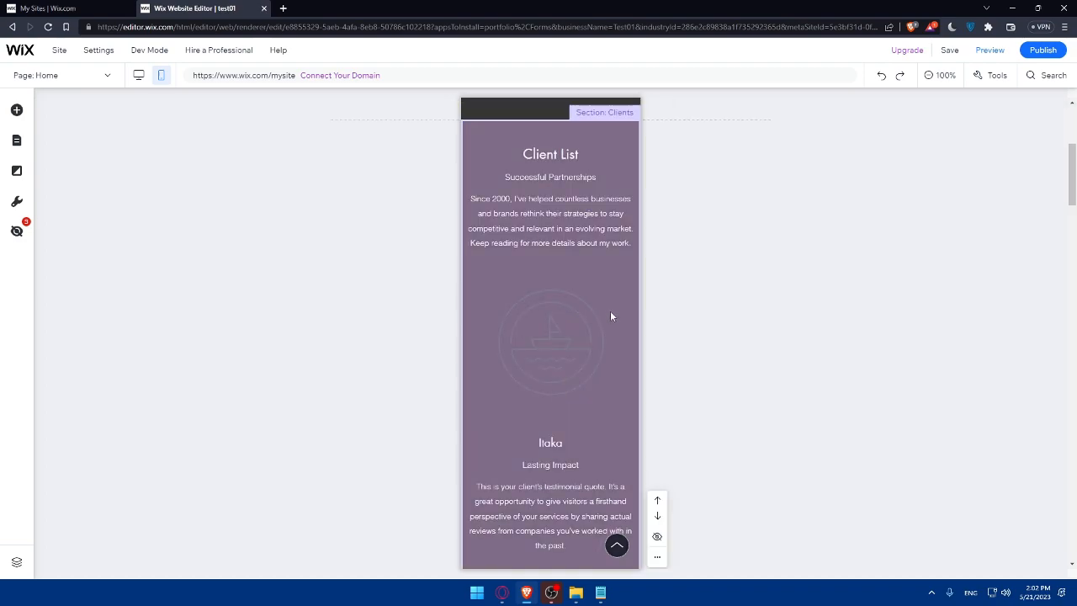
{"action": "scroll", "coordinate": [579, 299], "scroll_direction": "up", "scroll_amount": 3}
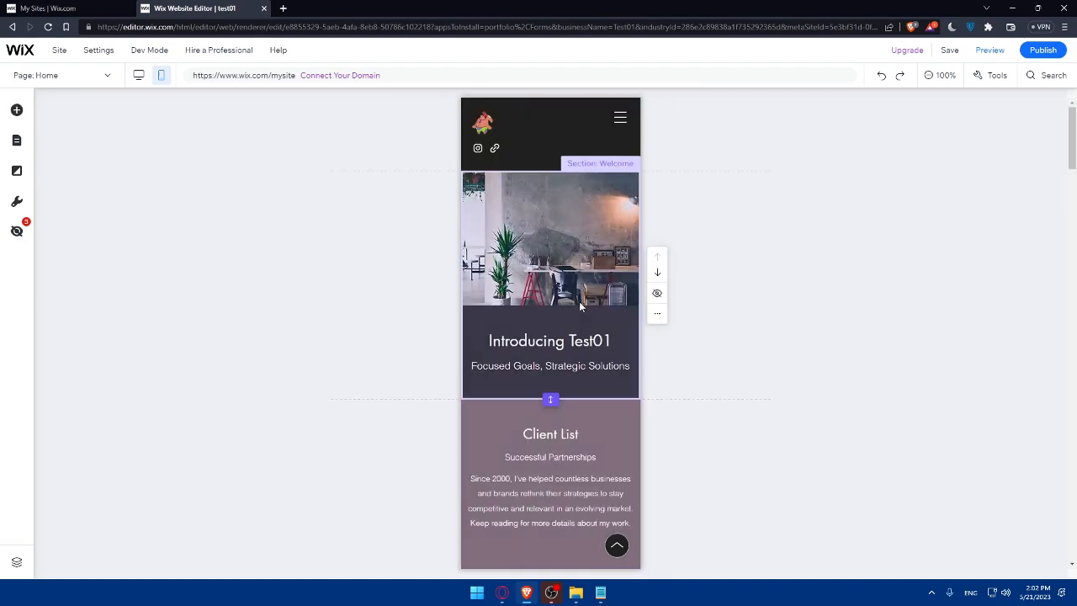